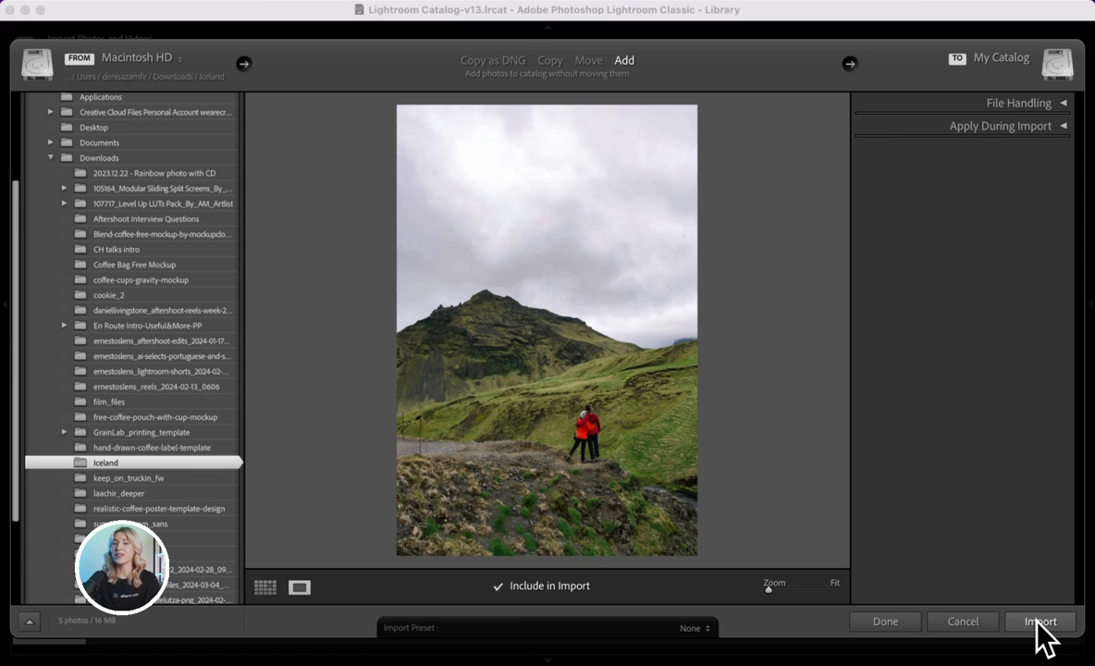
Import the Iceland folder's photos into the catalog without moving them, and open JPEG-006.jpg in the Develop module
left_click(1035, 623)
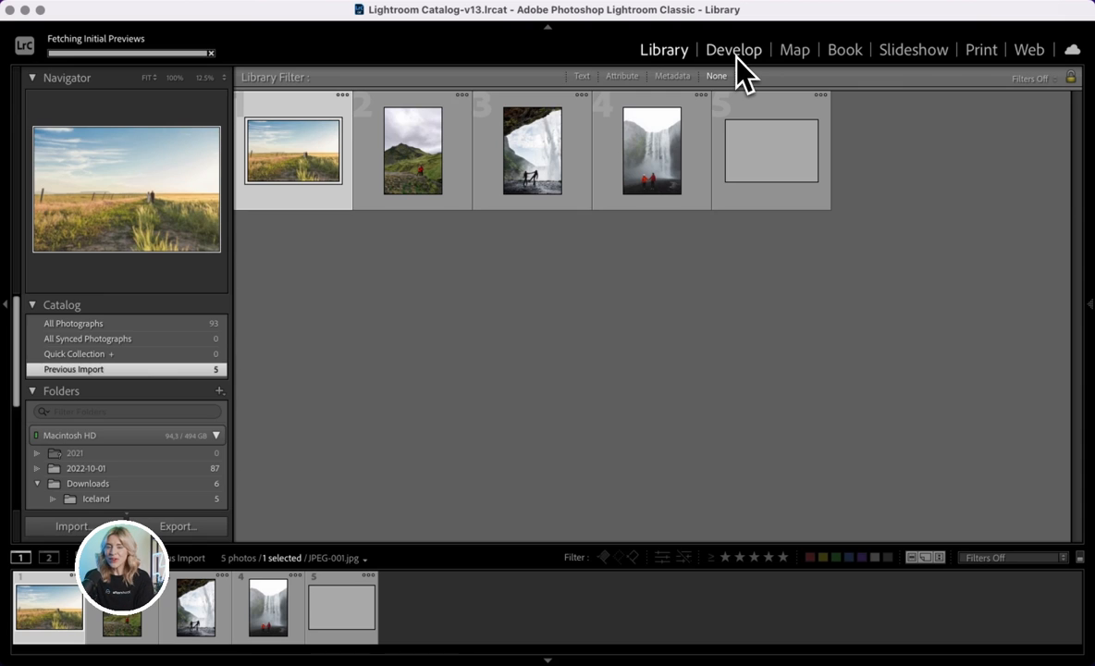
left_click(737, 55)
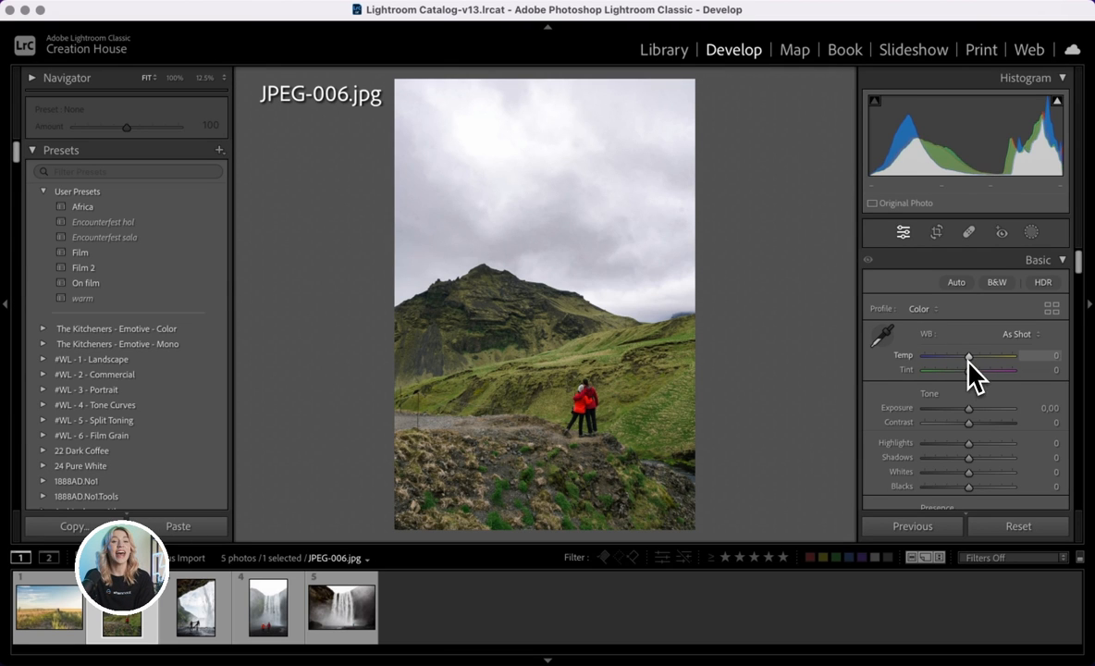
Try a darker, cooler look on the photo with Temp −15, Tint +5 and Exposure −1.15
left_click_drag(969, 360, 962, 361)
left_click_drag(969, 372, 958, 414)
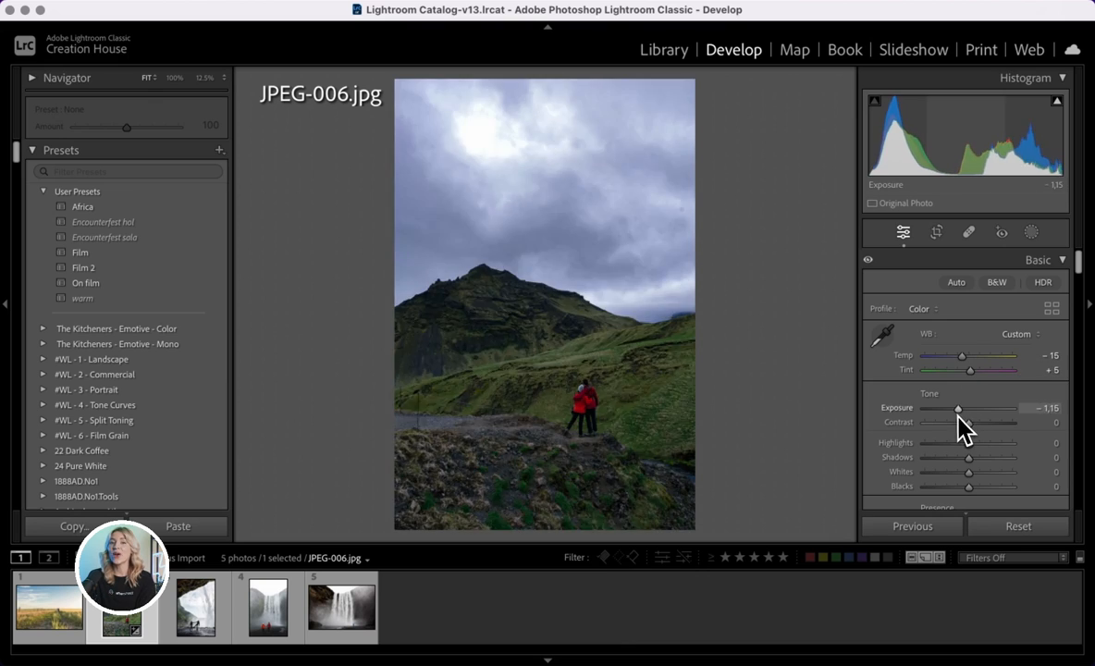
double_click(958, 409)
Sample the green of the grassy hillside with Point Color in the Color Mixer
scroll(999, 398, "down", 3)
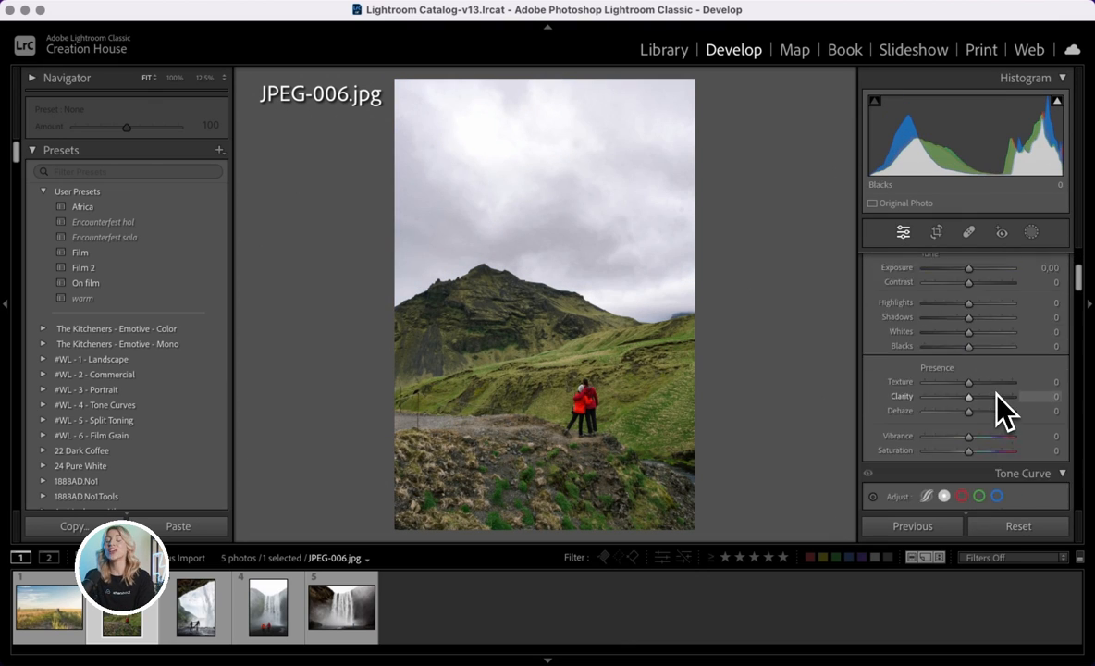
scroll(996, 393, "down", 5)
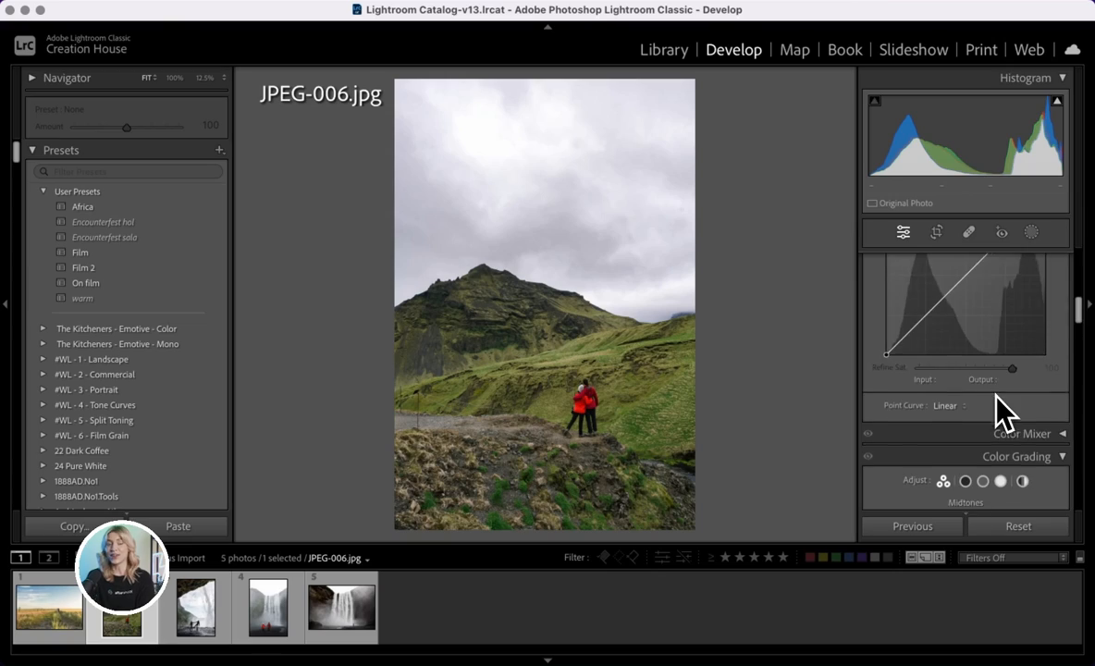
scroll(995, 396, "down", 3)
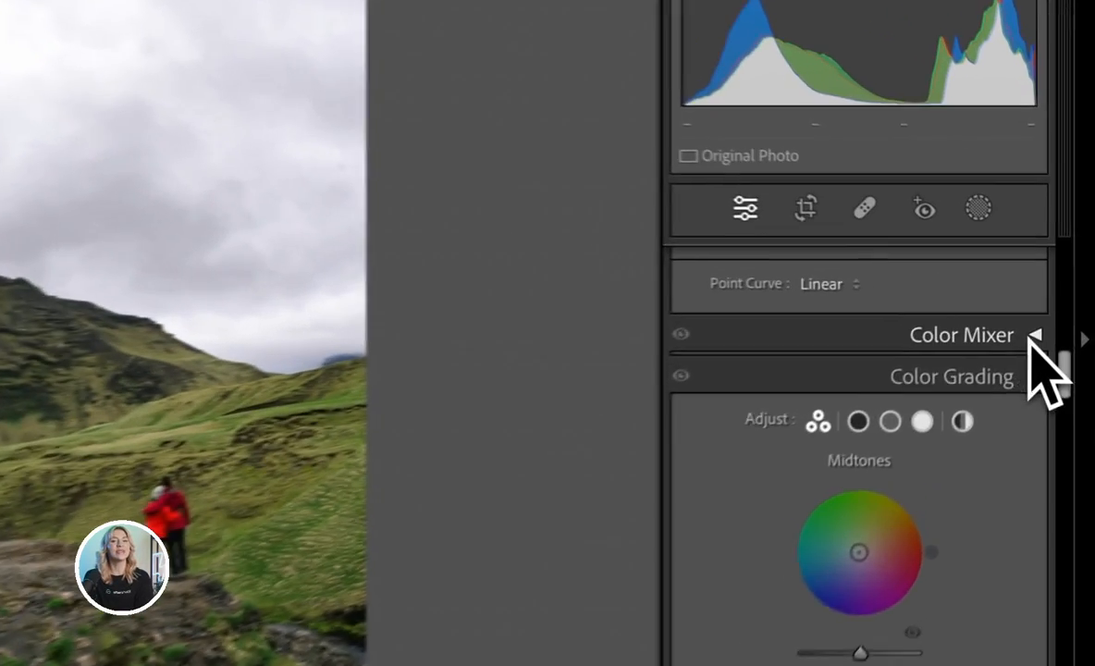
left_click(1060, 303)
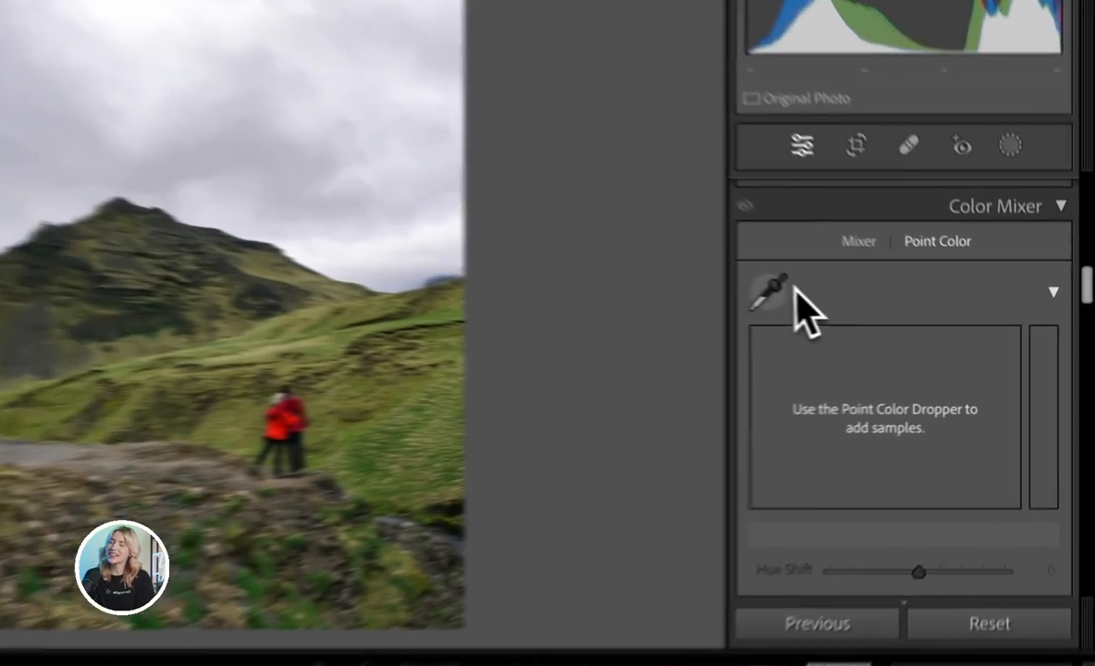
left_click(883, 321)
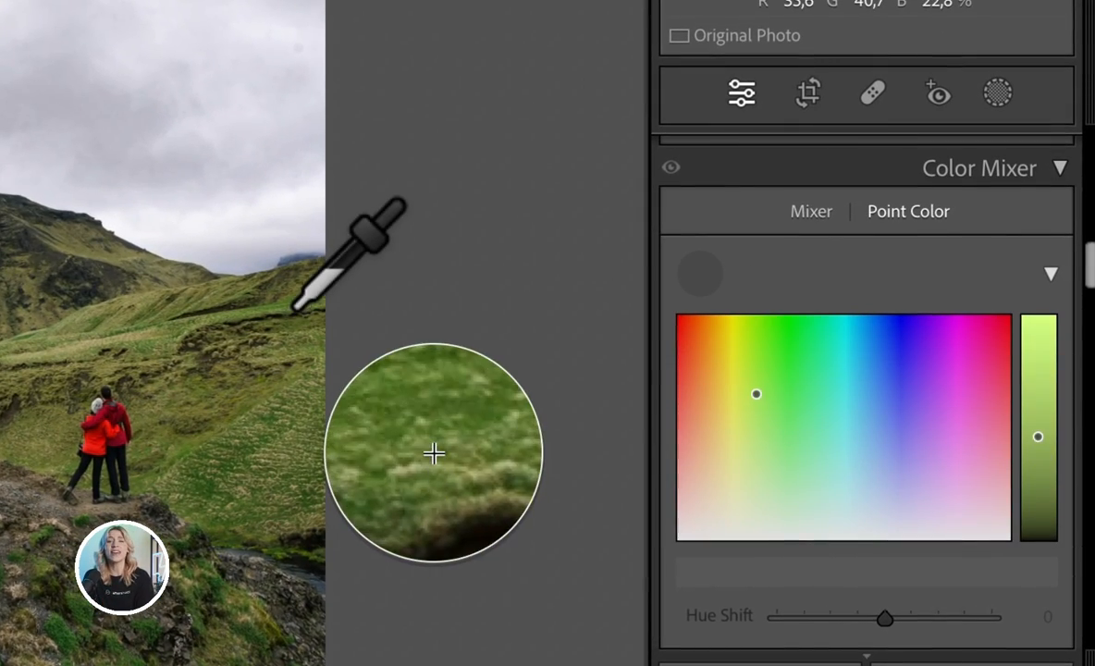
left_click(433, 456)
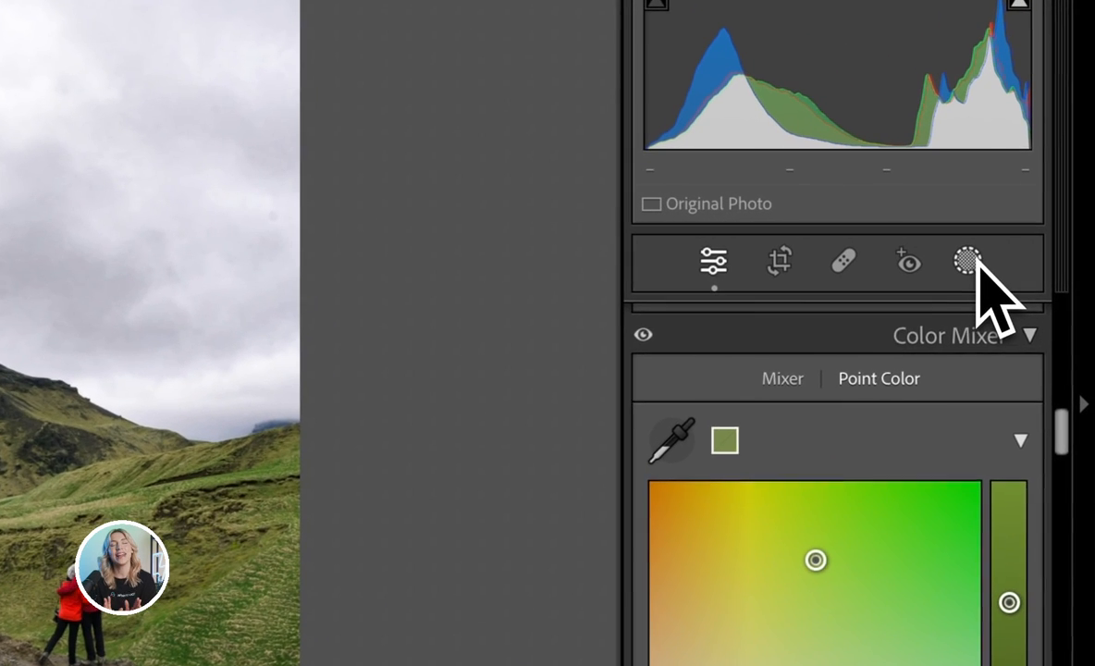
Create a Background mask and sample the hillside's green with the mask's own Point Color dropper
left_click(975, 257)
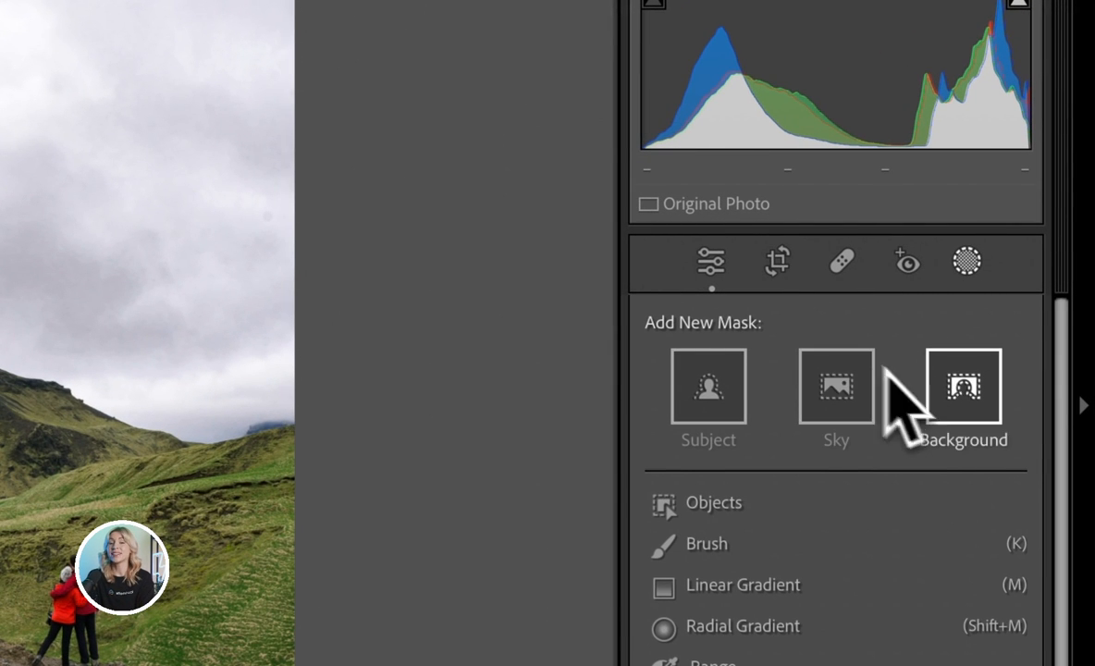
left_click(973, 400)
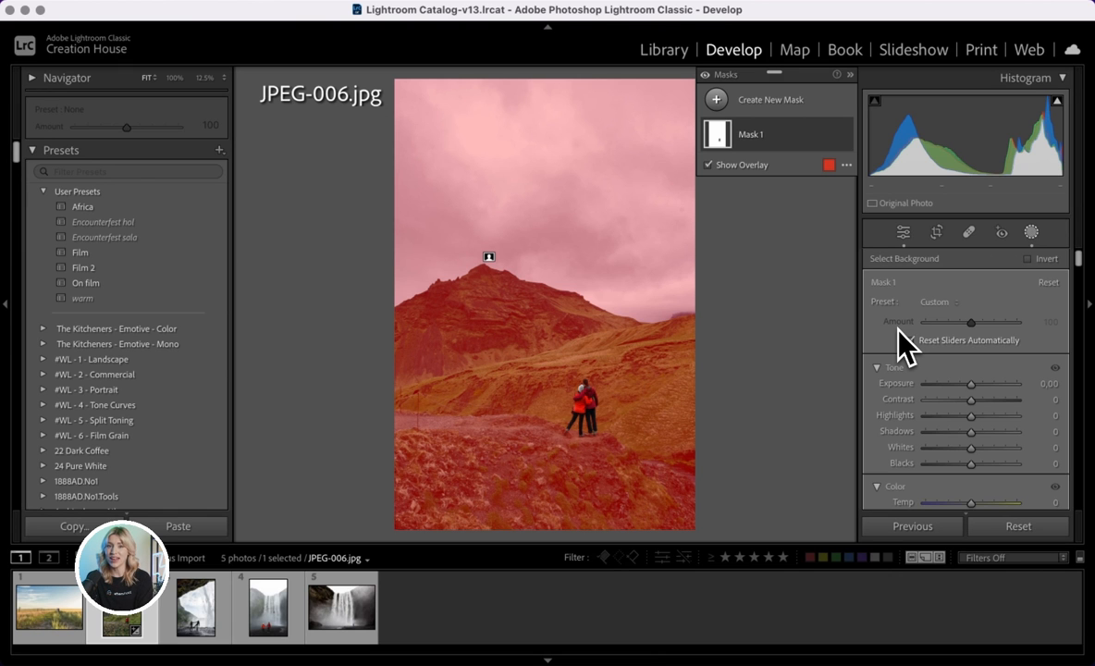
scroll(910, 351, "down", 6)
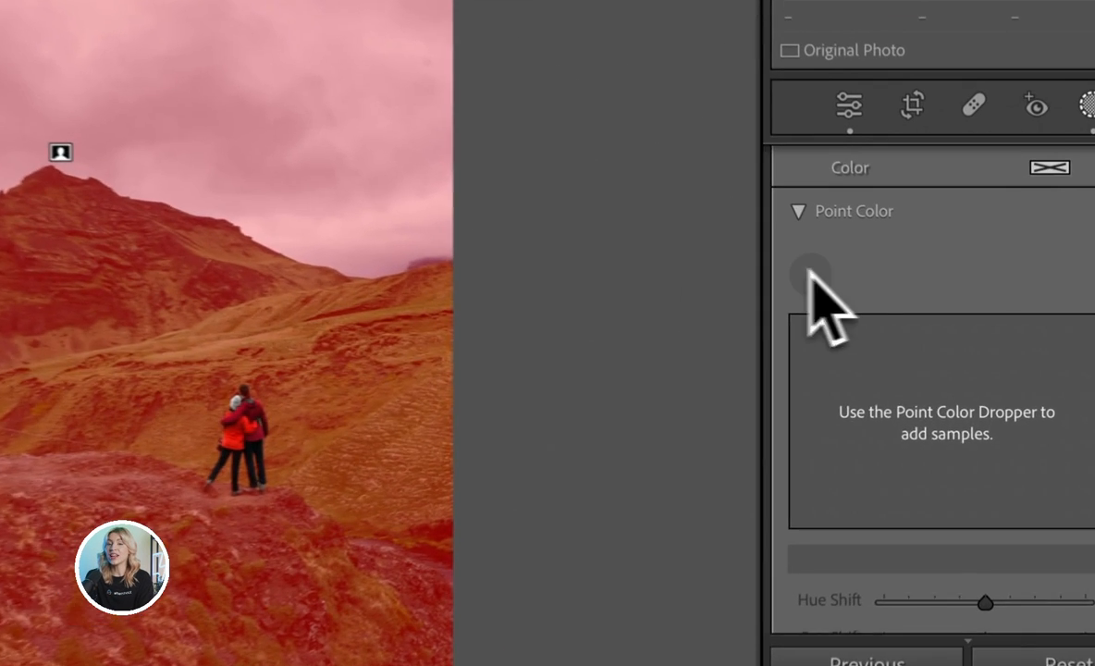
left_click(884, 349)
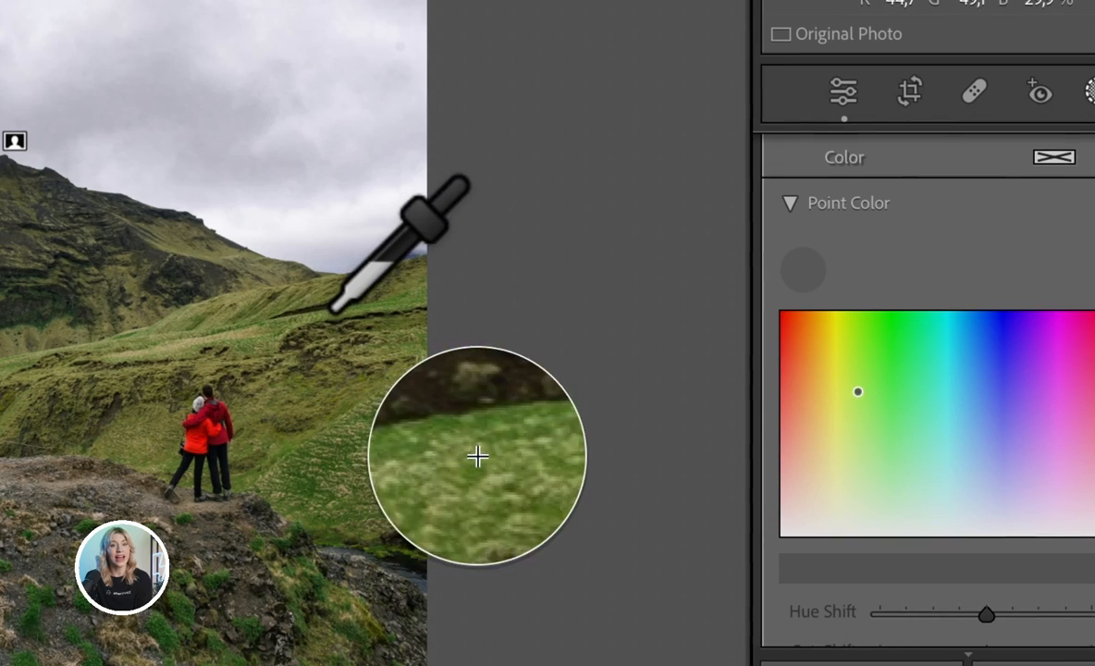
left_click(336, 310)
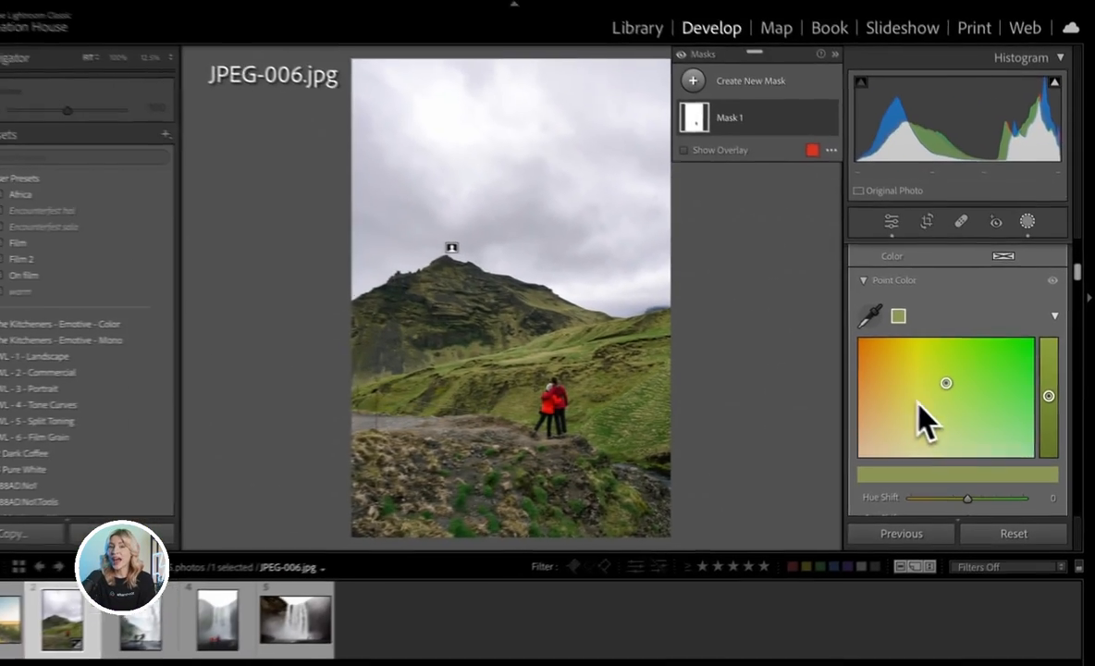
Shift the sampled green to Hue 18 and Saturation 11, and a second grass sample to Hue −53 and Saturation 6
scroll(874, 407, "down", 2)
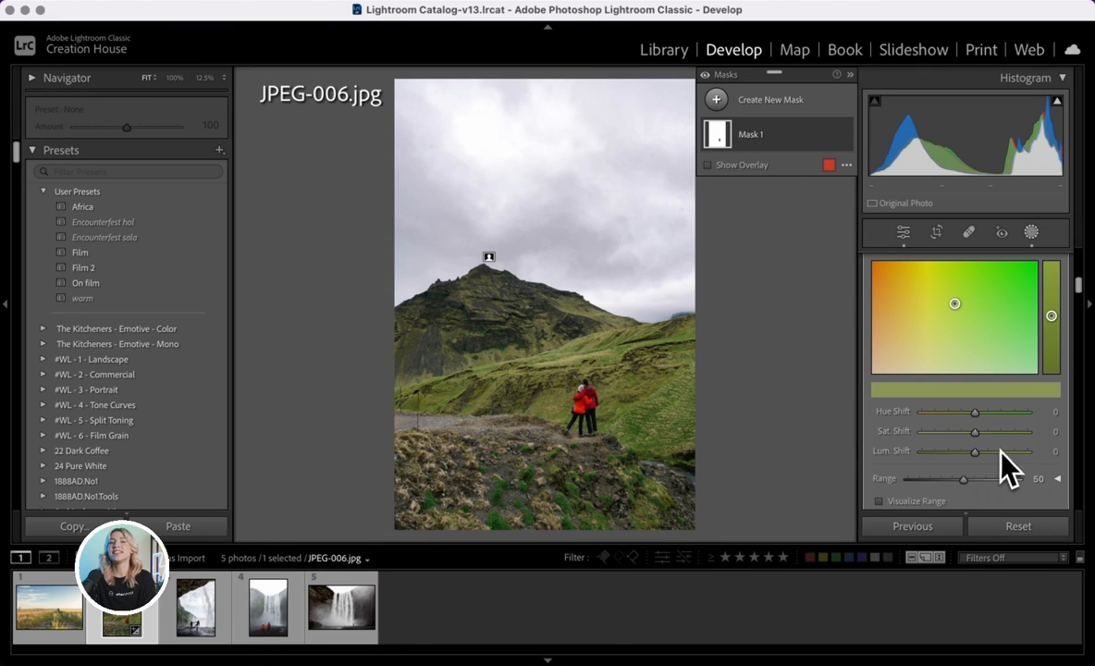
scroll(999, 453, "up", 2)
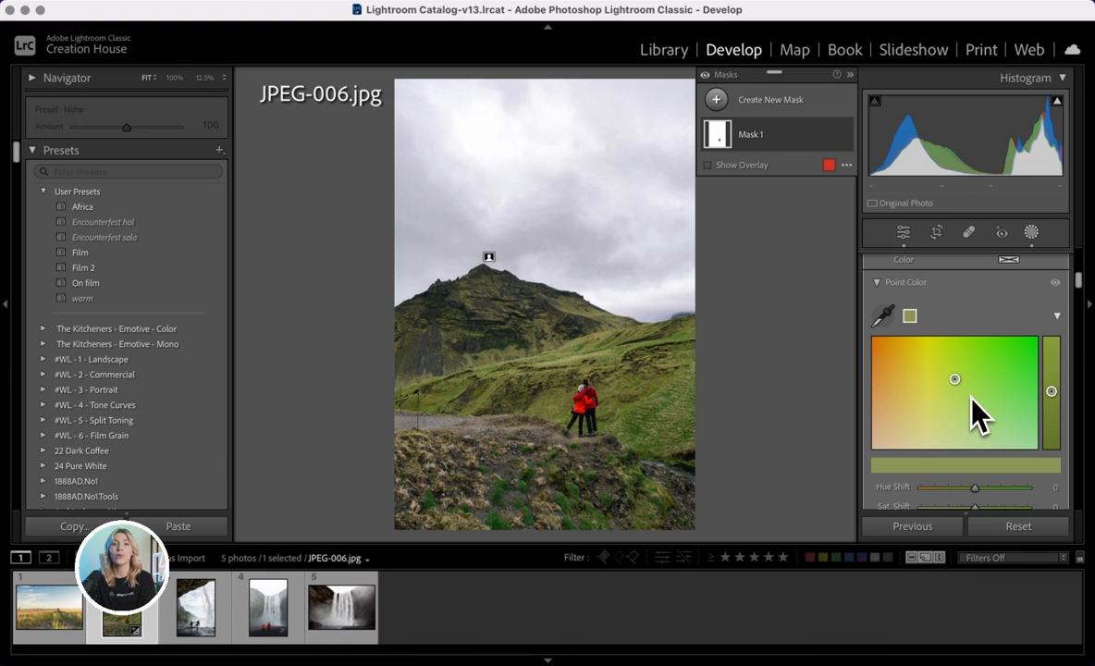
left_click_drag(960, 389, 932, 401)
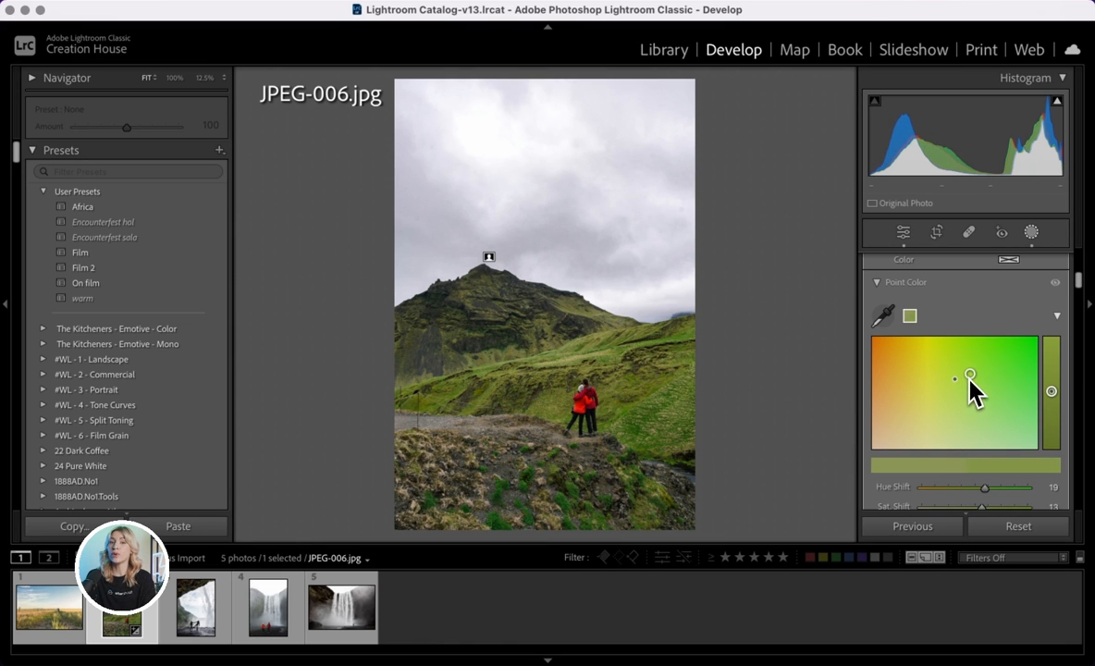
left_click(884, 316)
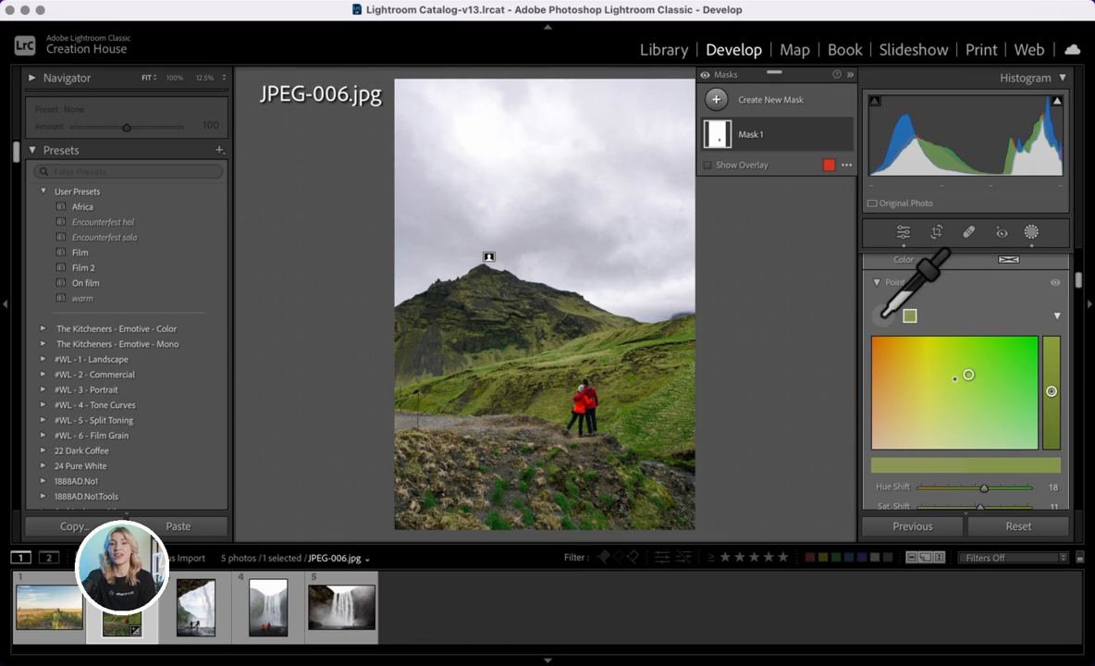
left_click(678, 333)
left_click_drag(954, 367, 913, 366)
Sample a third hillside colour in the mask and shift it to Hue −60 and Saturation 13
left_click(883, 319)
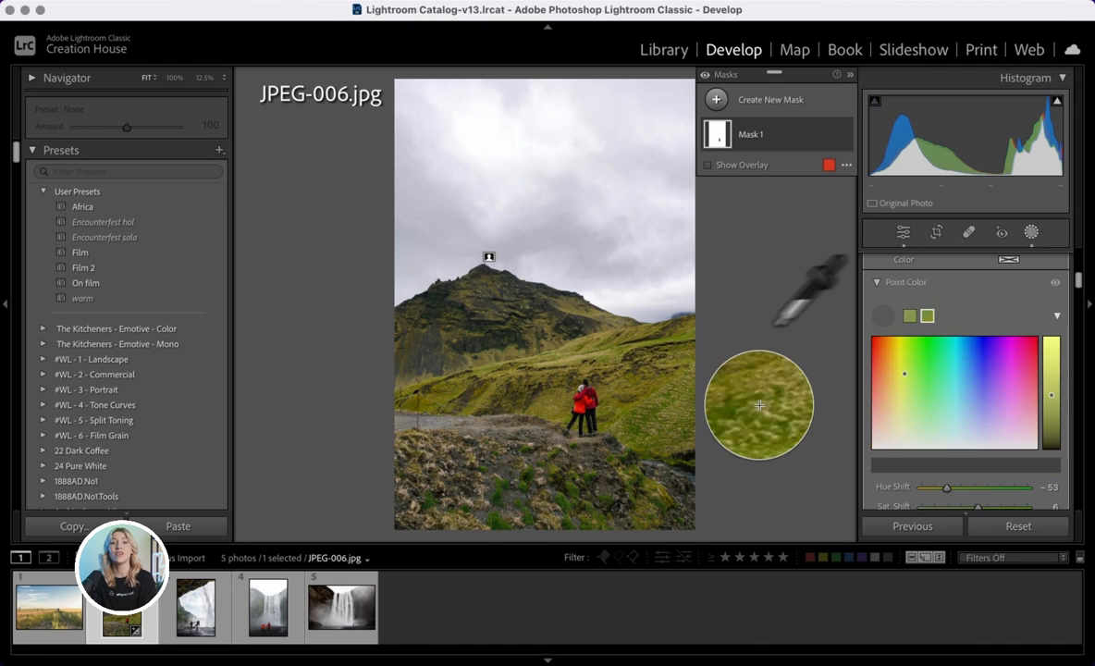
left_click(625, 346)
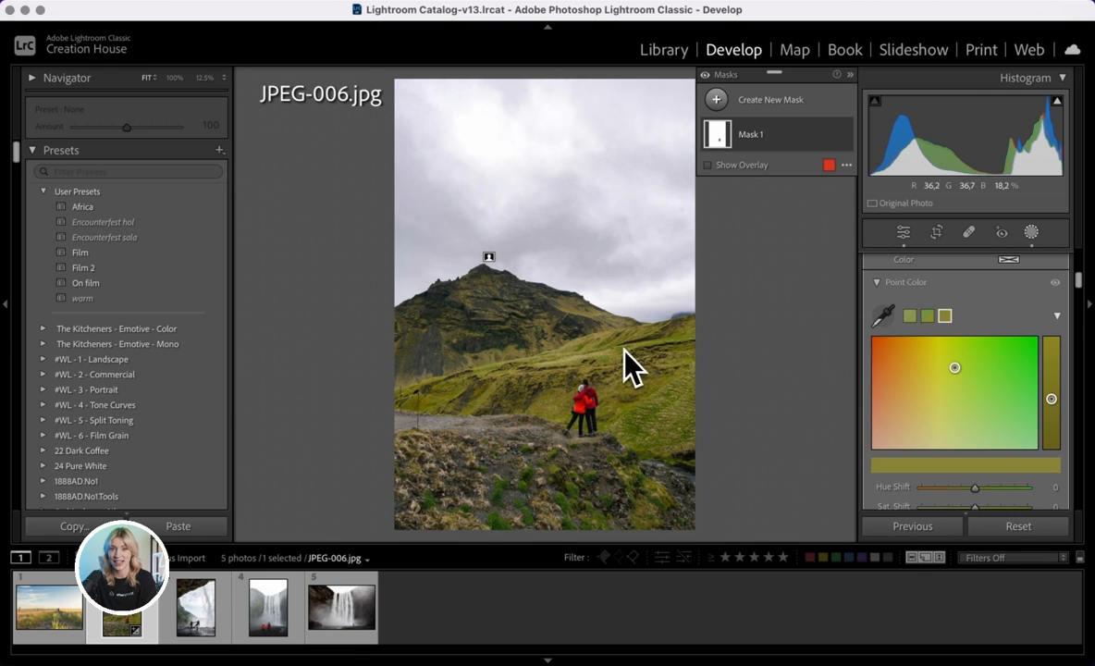
left_click_drag(954, 370, 922, 367)
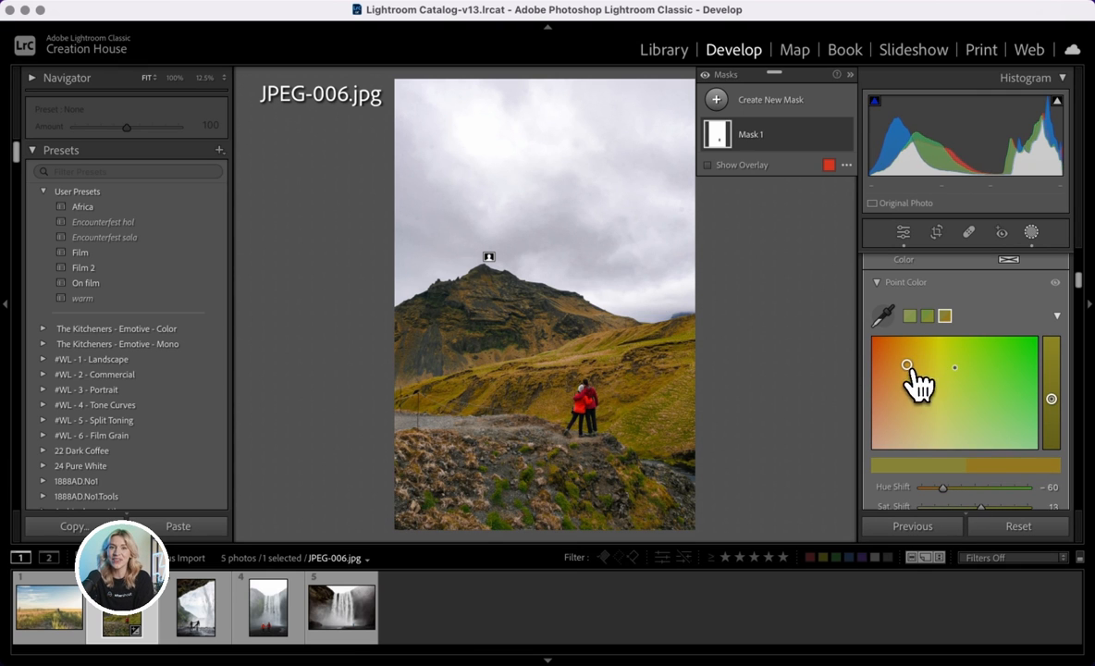
Try a fourth hillside sample shifted to Hue −35 and Saturation 19, and reset all of the photo's edits
left_click(884, 318)
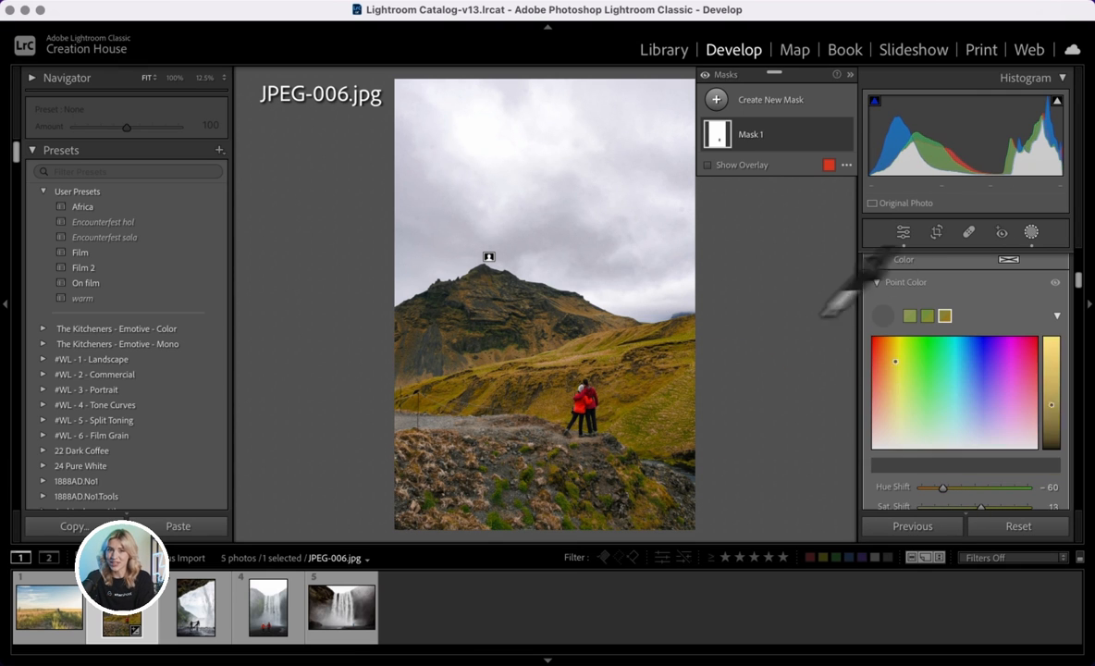
left_click(625, 334)
left_click_drag(956, 363, 927, 358)
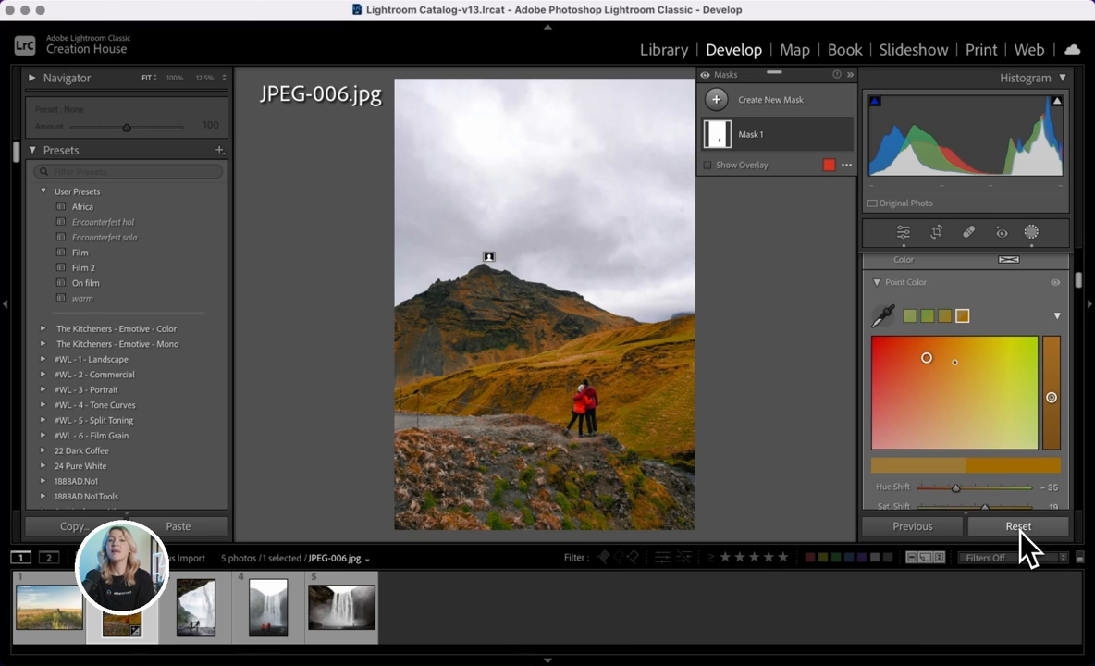
left_click(1020, 531)
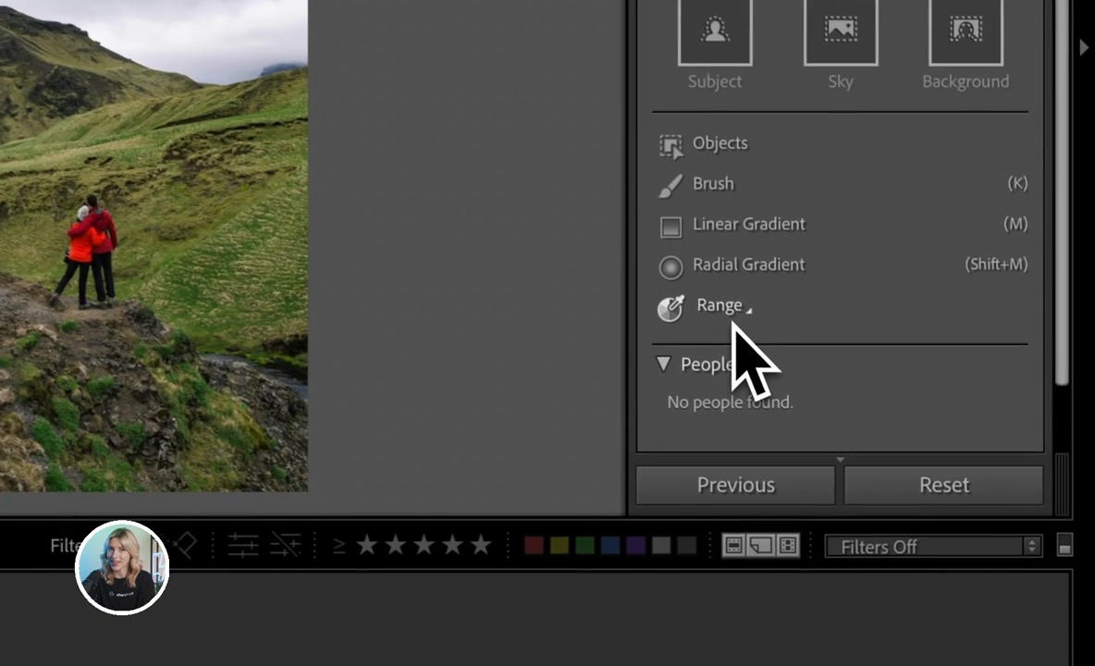
Create a Luminance Range mask sampled on the mountain, set its range to 12/28–48/51 and raise its Contrast to 22
left_click(918, 439)
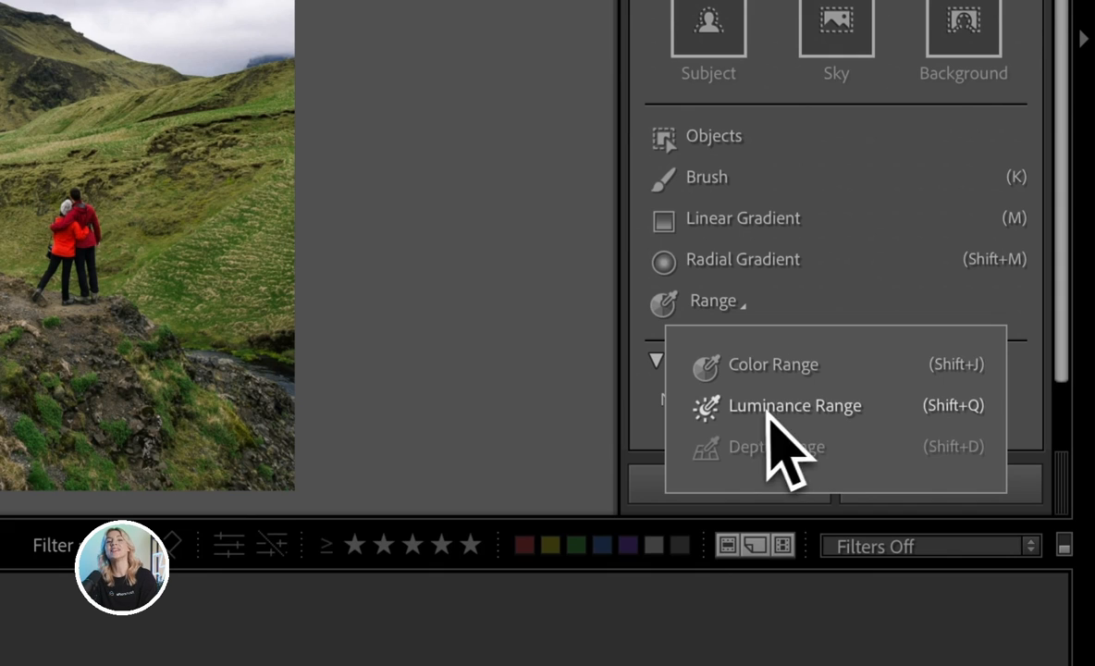
left_click(819, 416)
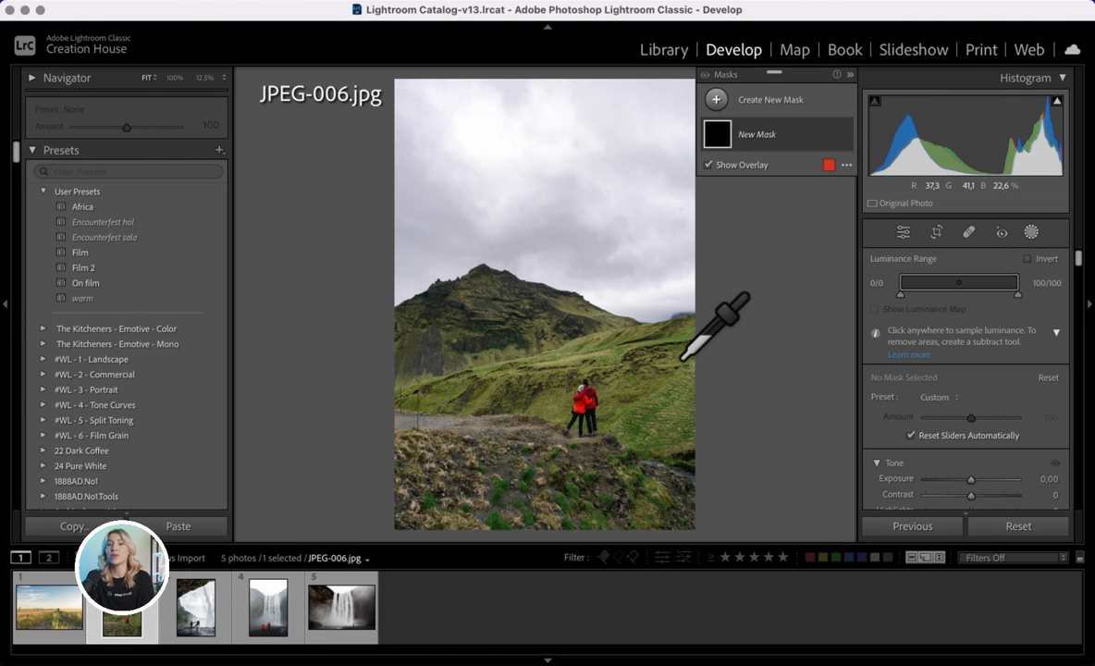
left_click(684, 361)
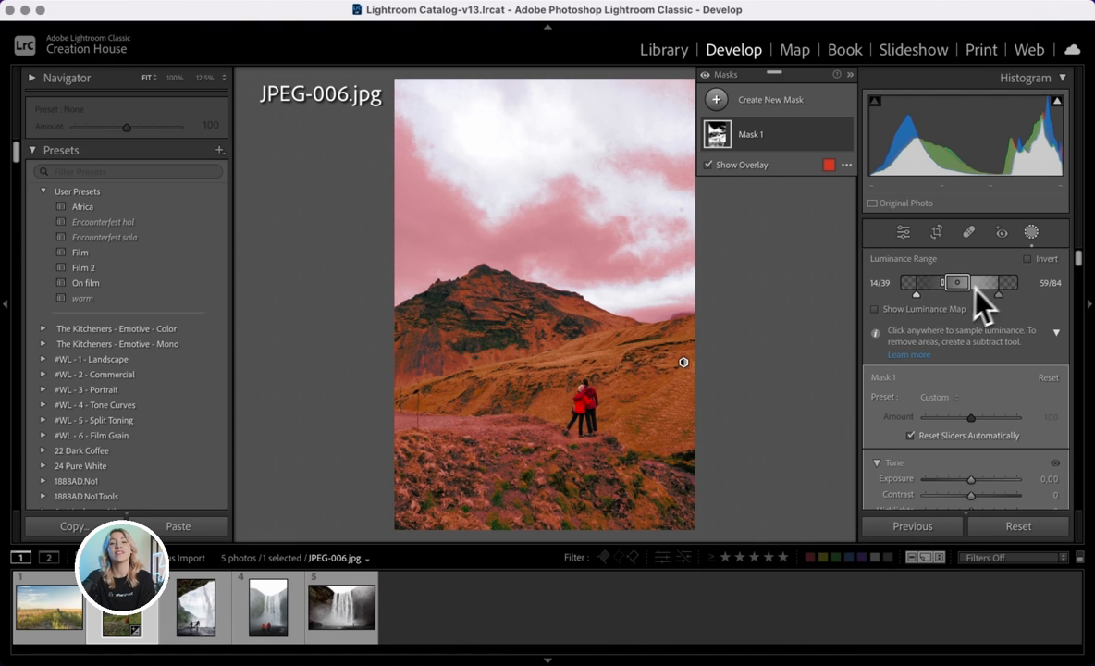
left_click_drag(918, 296, 962, 313)
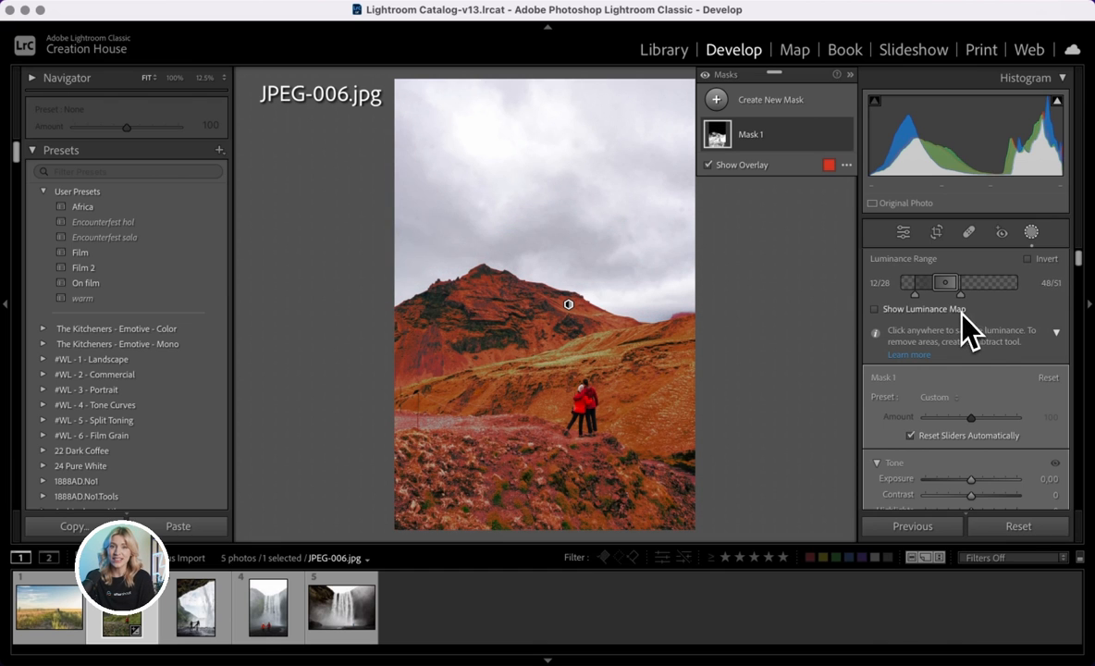
scroll(980, 361, "down", 3)
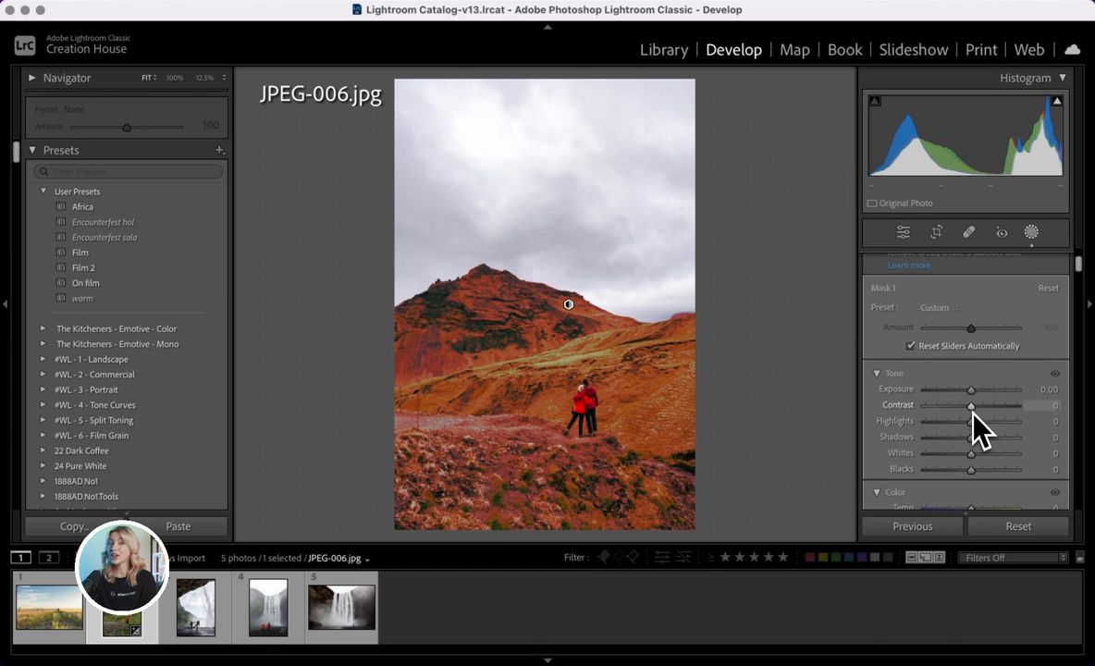
mouse_move(973, 415)
left_mouse_down()
mouse_move(995, 428)
mouse_move(973, 435)
mouse_move(1012, 435)
mouse_move(985, 421)
left_mouse_up()
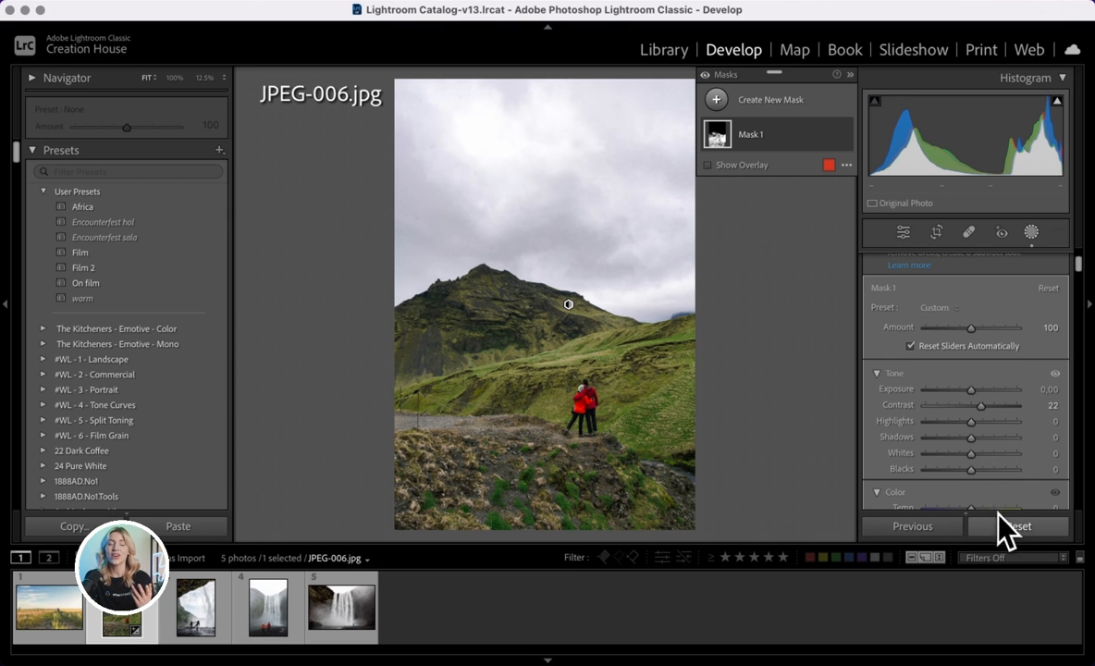
Add a second Luminance Range mask sampled on the bright sky, with Highlights −44, Shadows −21 and Blacks −53
left_click(717, 99)
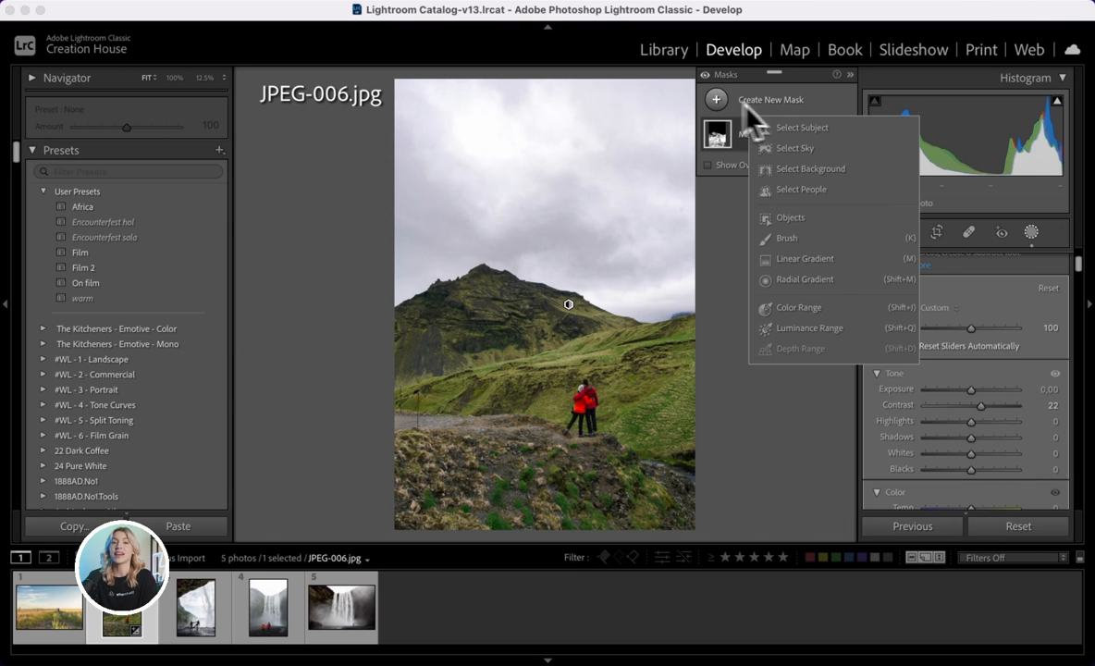
left_click(821, 328)
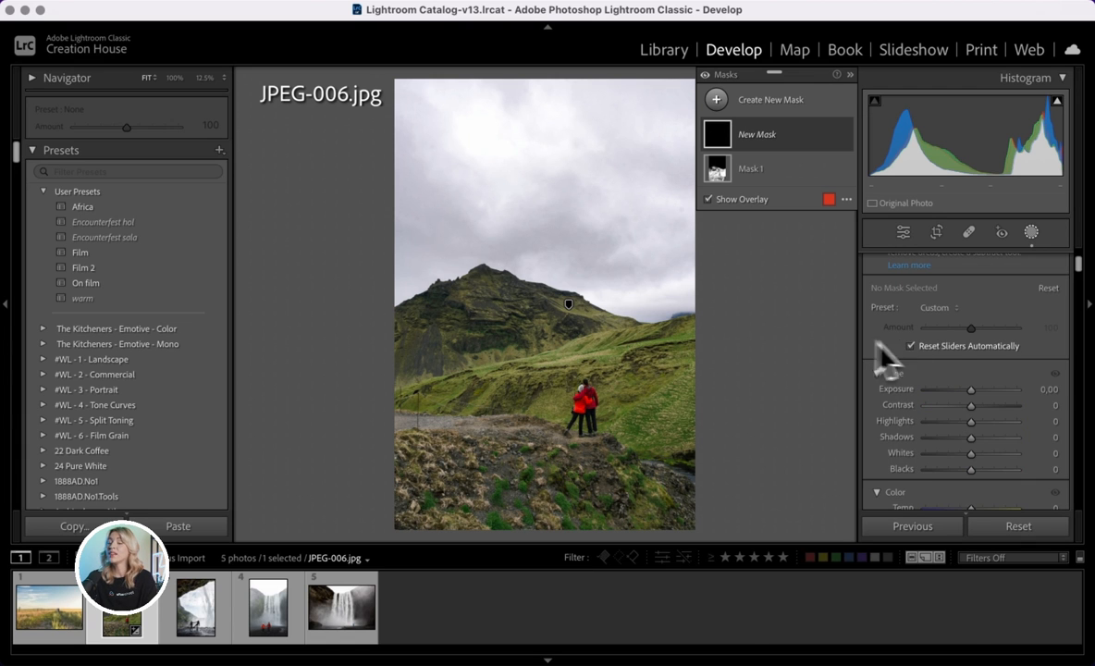
scroll(909, 312, "up", 3)
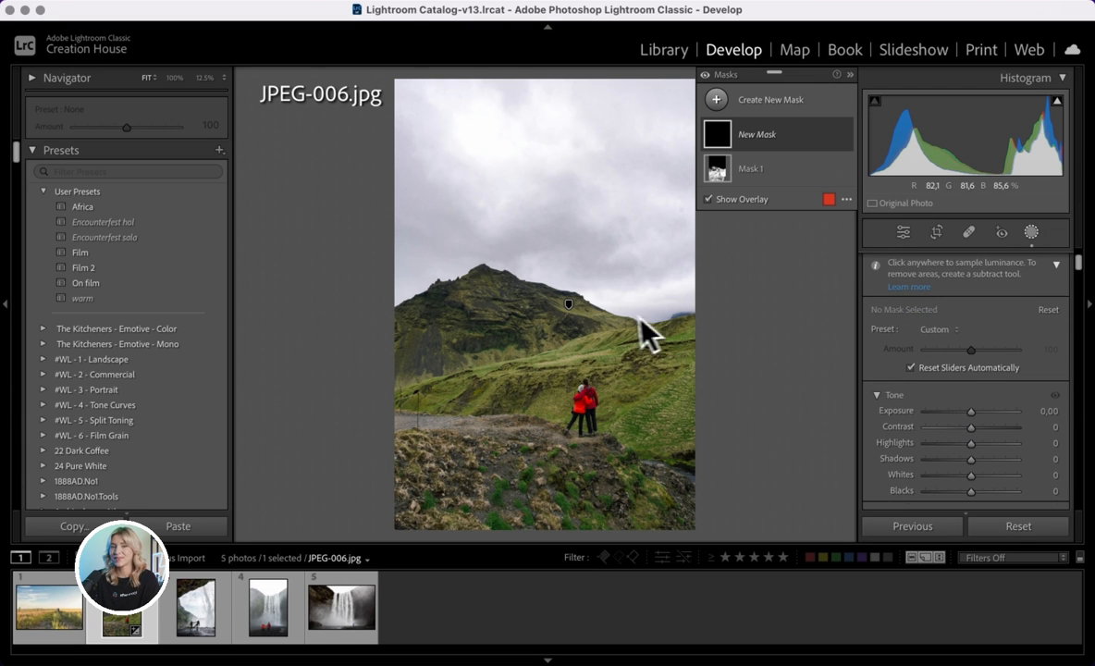
left_click(489, 137)
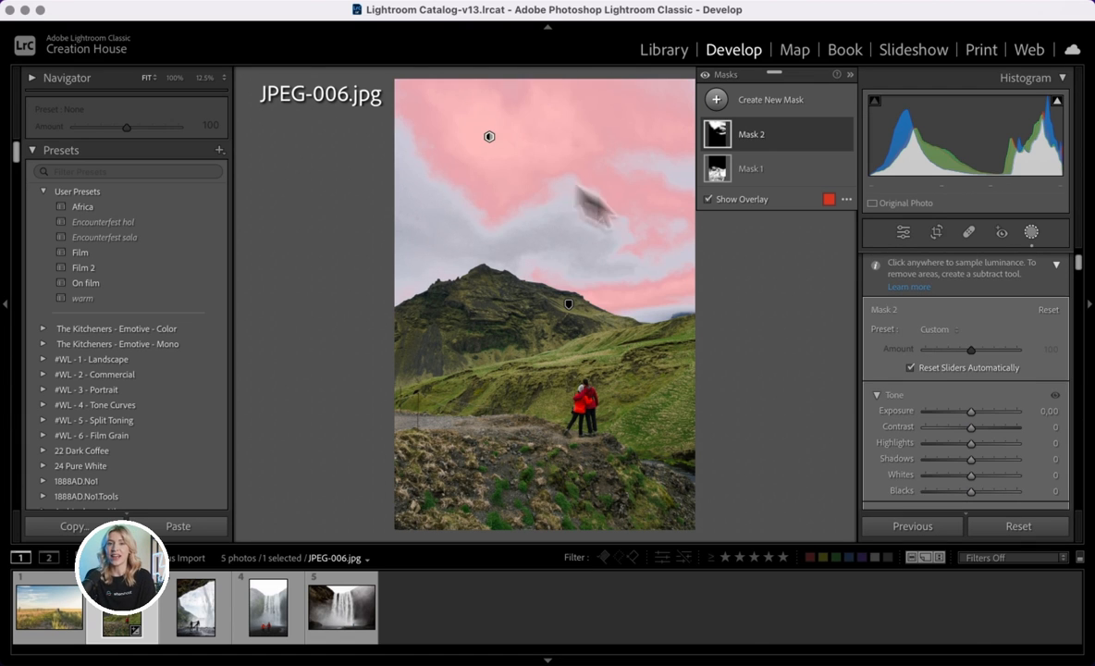
left_click_drag(973, 445, 947, 502)
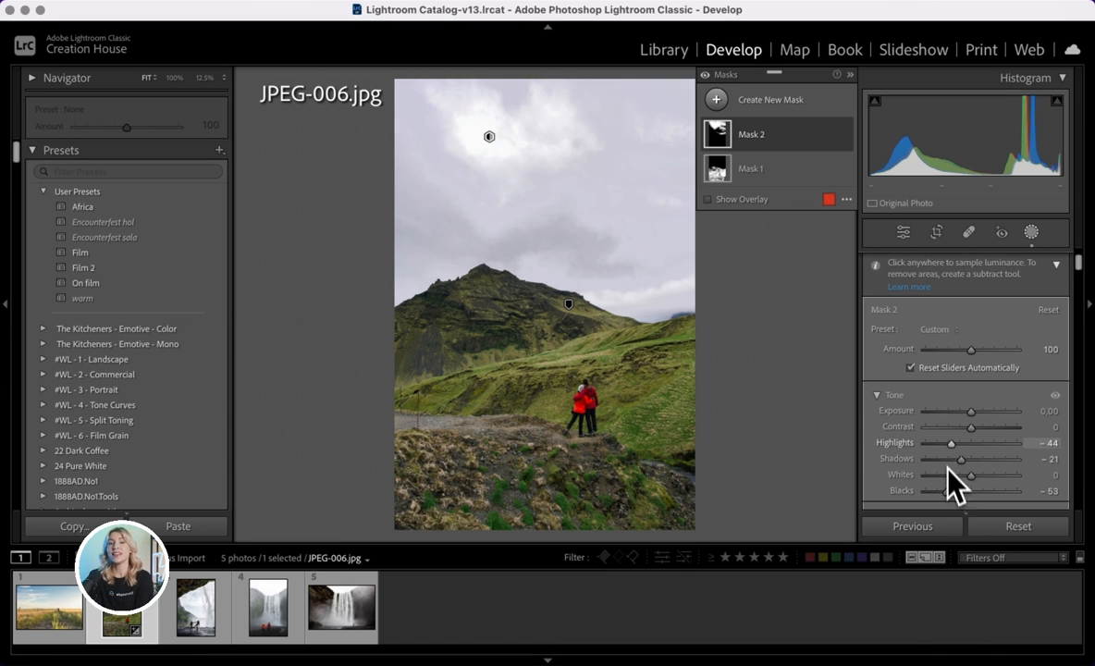
Try cooling the bright sky in the second Luminance Range mask by setting its Temp to −37
scroll(947, 458, "down", 2)
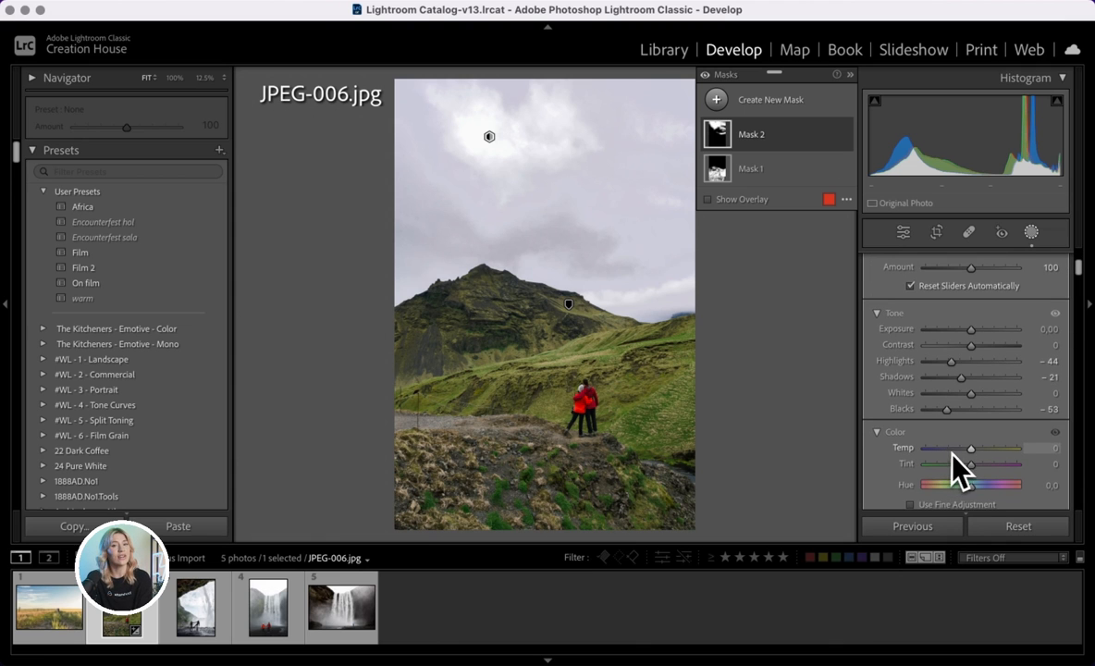
left_click_drag(971, 450, 955, 457)
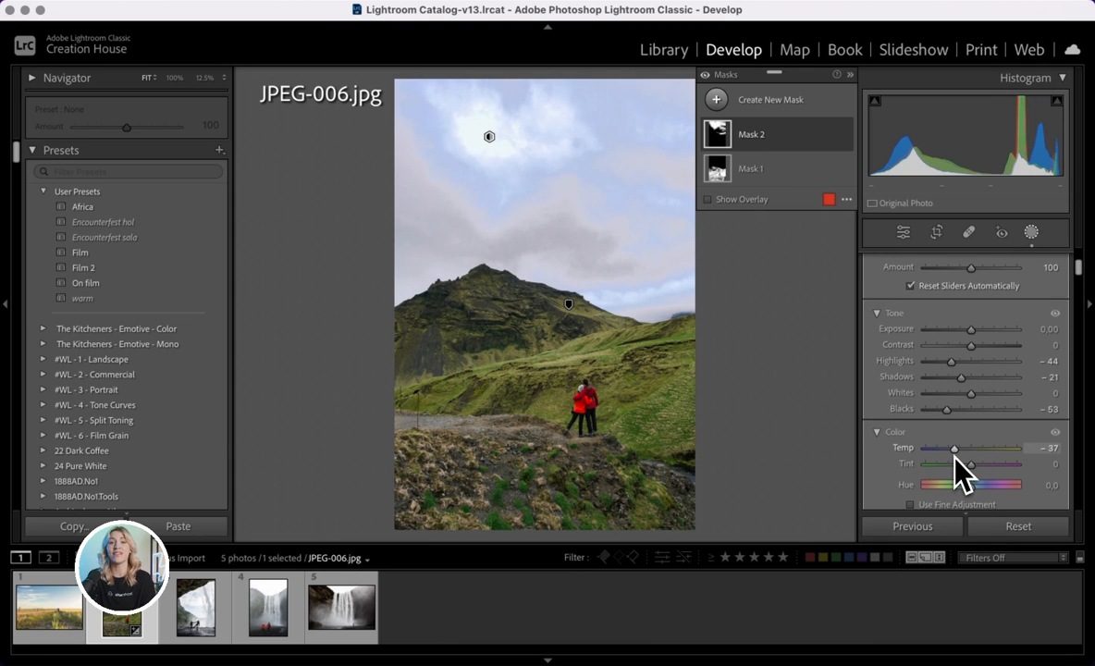
scroll(969, 453, "up", 3)
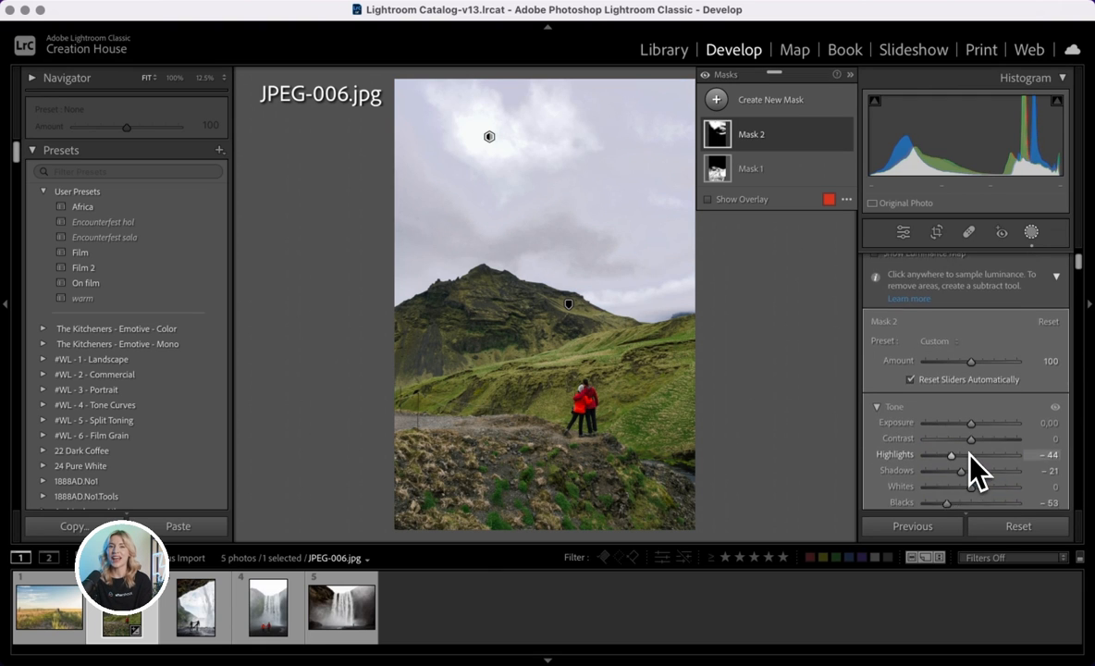
scroll(968, 453, "up", 2)
scroll(966, 400, "down", 2)
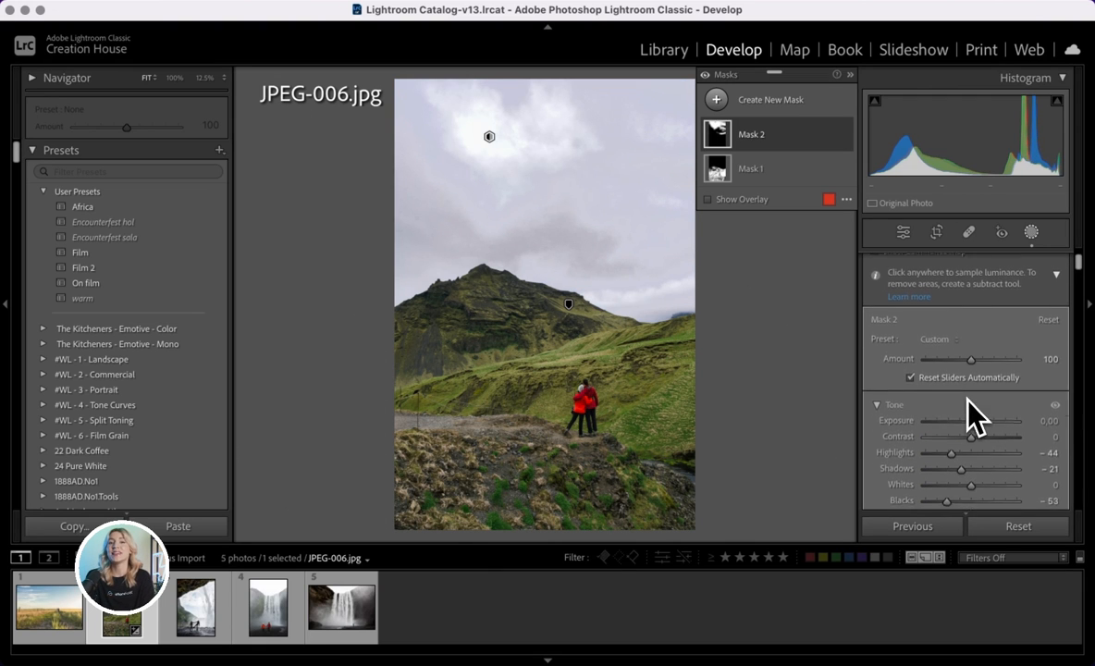
scroll(968, 398, "down", 1)
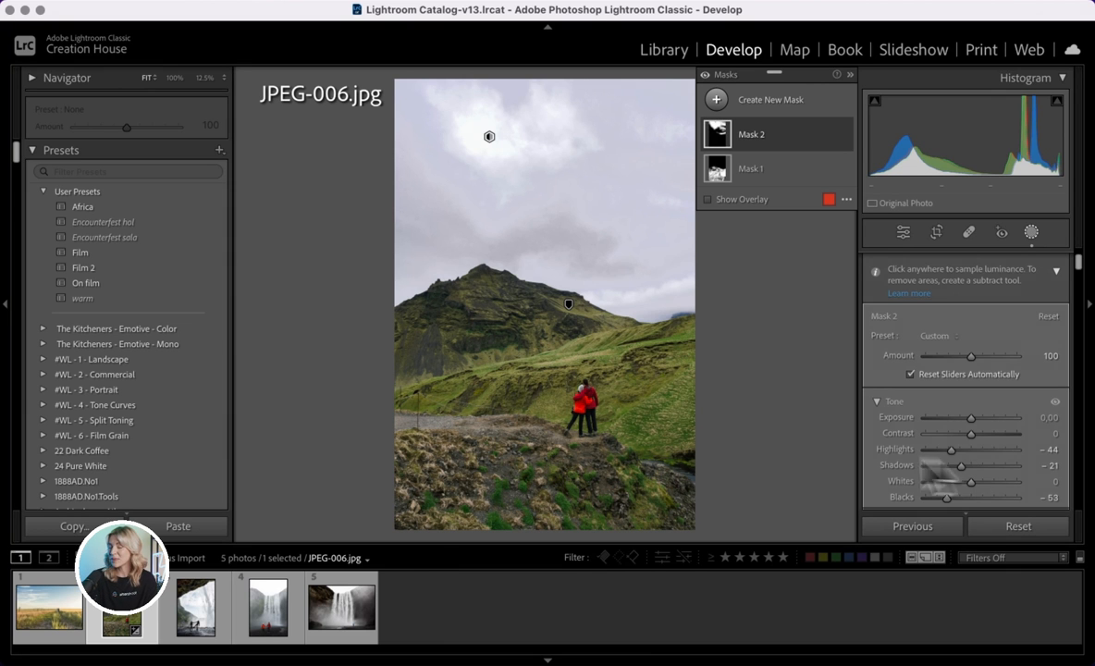
key("shift+w")
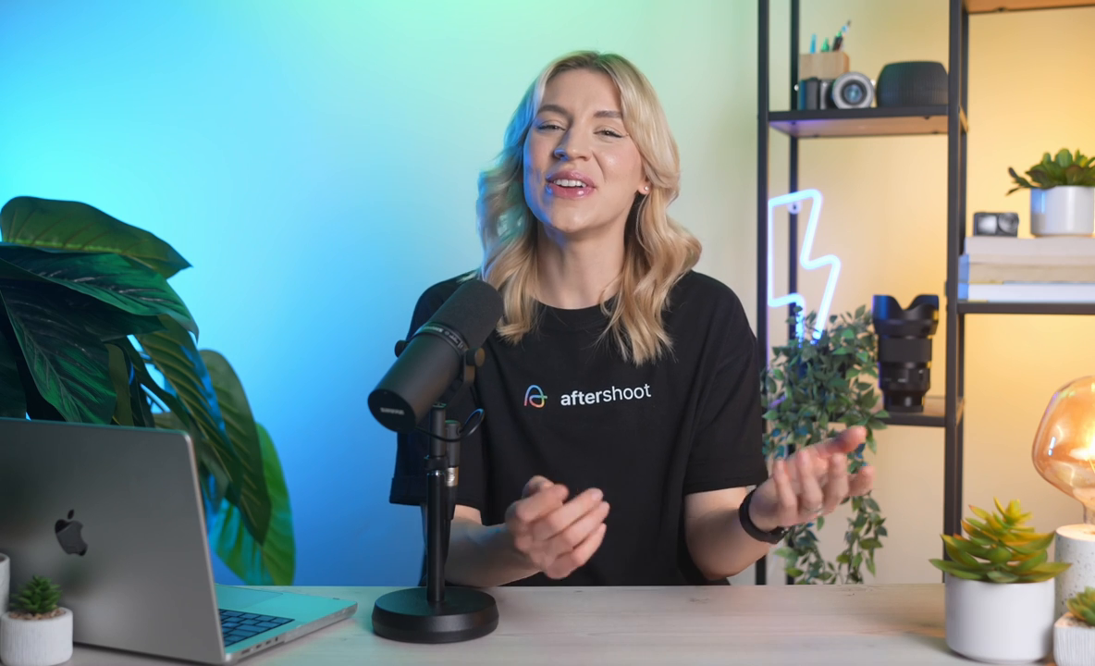